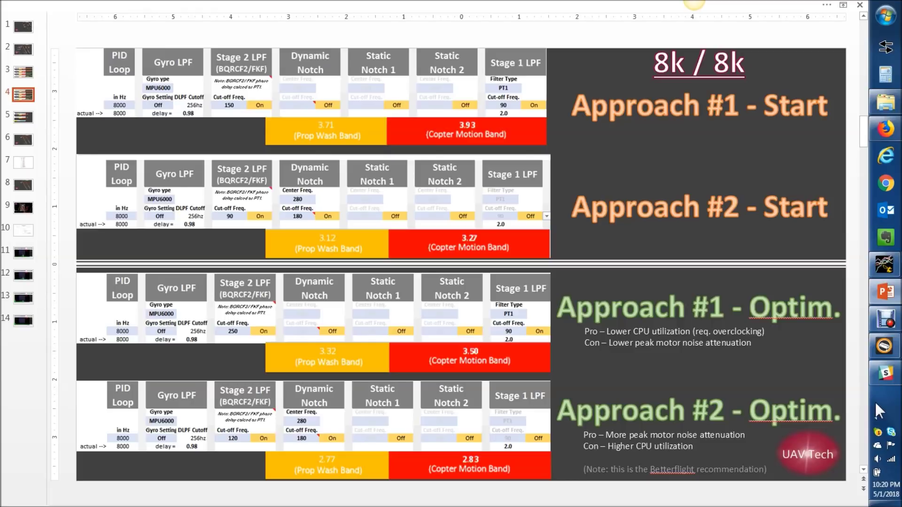
Step: Step back to the 32k / 32k comparison slide, then jump to slide 1's gyro DLPF chart
{"action": "key", "text": "Page_Up"}
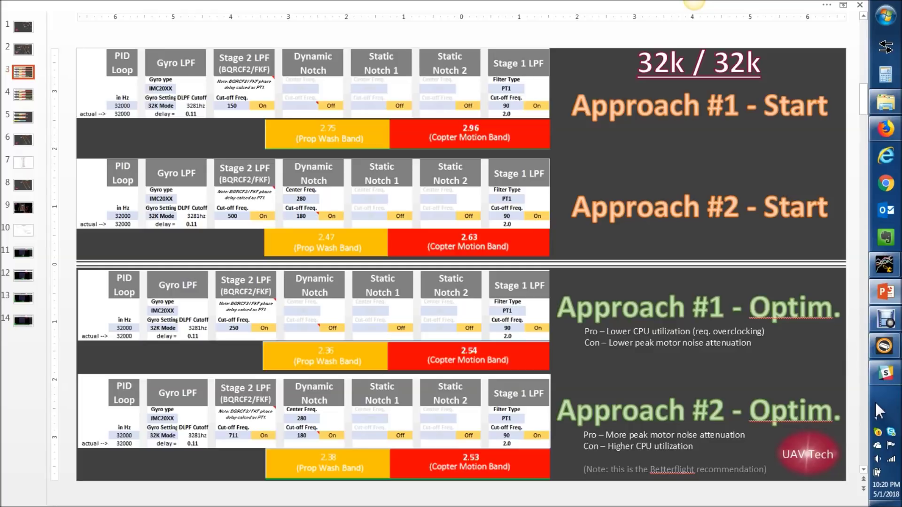
{"action": "key", "text": "Home"}
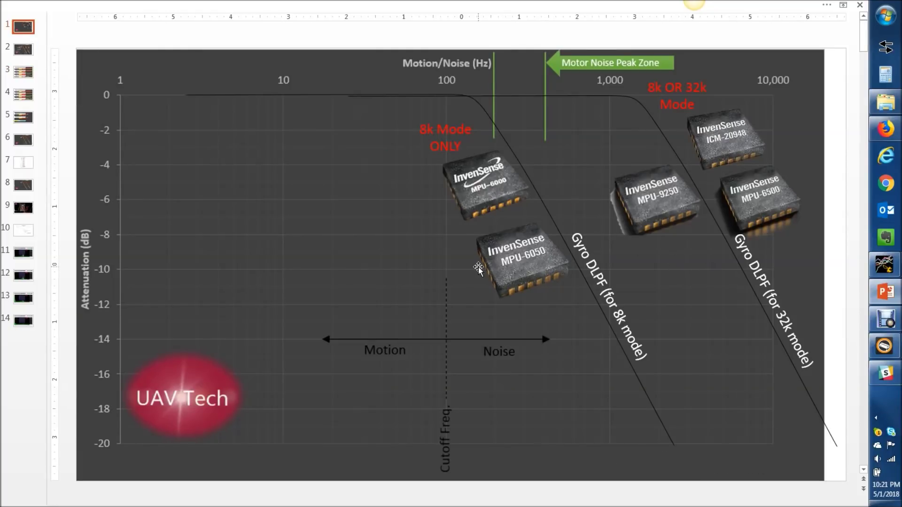
Step: Show slide 2's filter-stage attenuation chart, then slide 7's dB to amplitude ratio table
{"action": "left_click", "coordinate": [21, 51]}
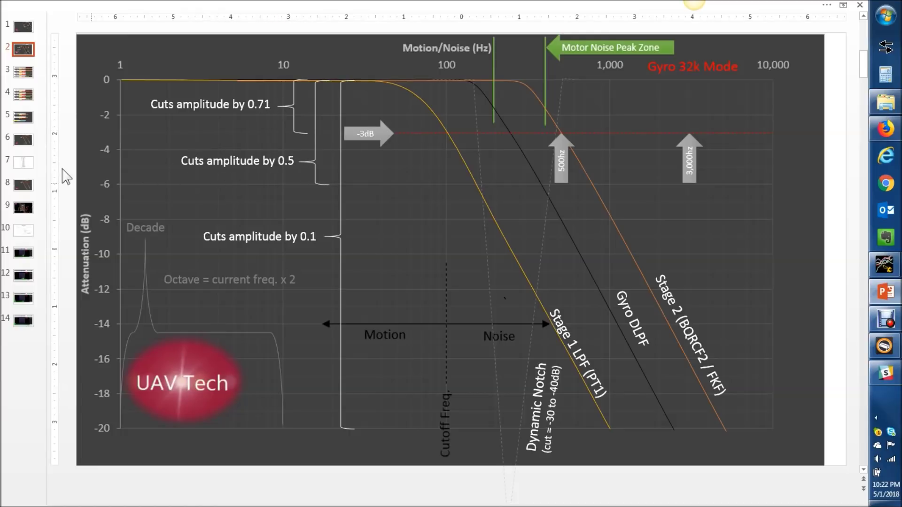
{"action": "left_click", "coordinate": [20, 164]}
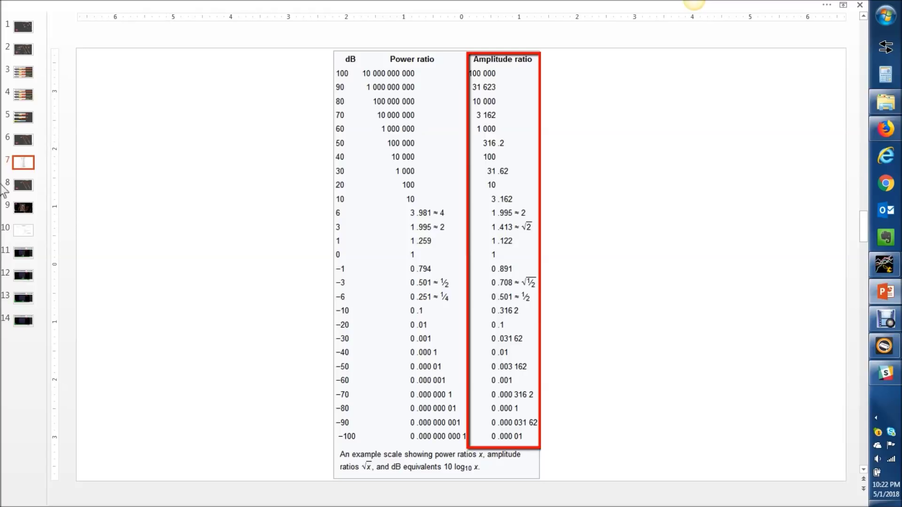
Step: Glance at slide 6's filter chart and slide 1's InvenSense chart, then return to slide 2
{"action": "left_click", "coordinate": [23, 140]}
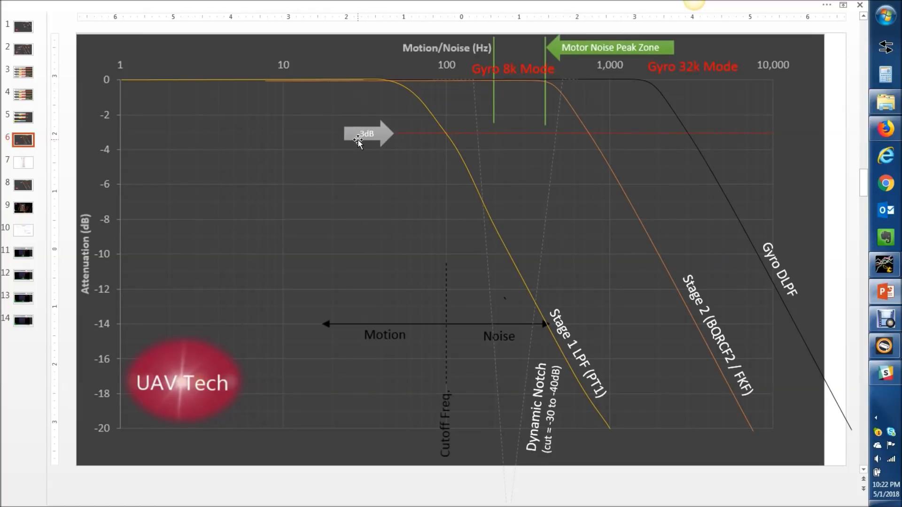
{"action": "left_click", "coordinate": [26, 29]}
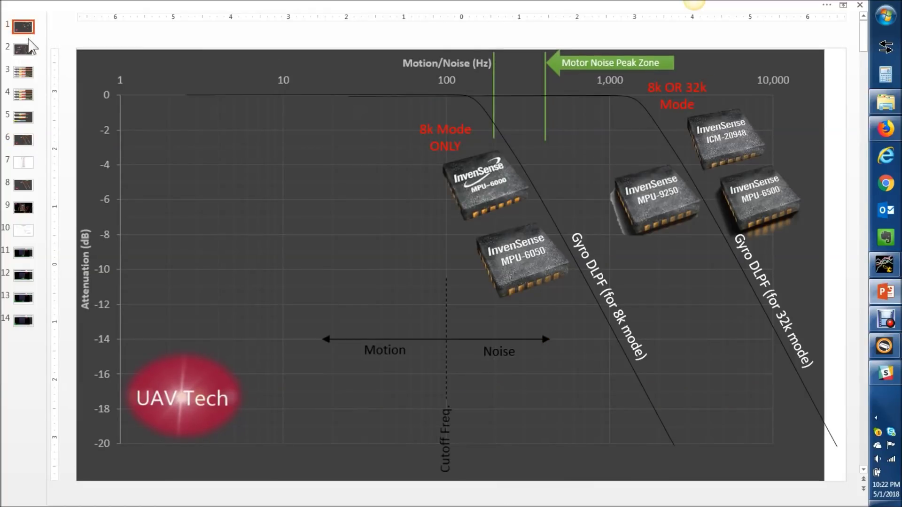
{"action": "left_click", "coordinate": [29, 45]}
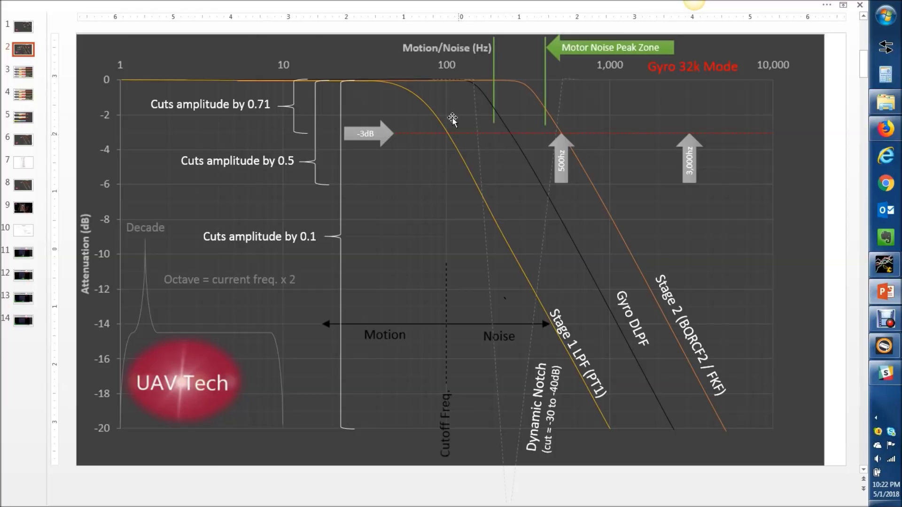
Step: Bring up the second Blackbox Explorer window's gyro noise spectrum, then switch back to the PowerPoint deck
{"action": "mouse_move", "coordinate": [884, 275]}
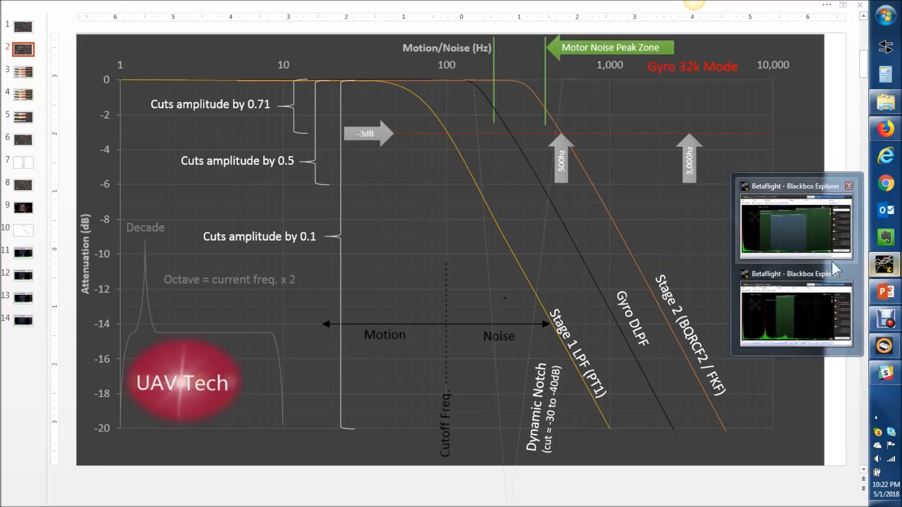
{"action": "left_click", "coordinate": [807, 295]}
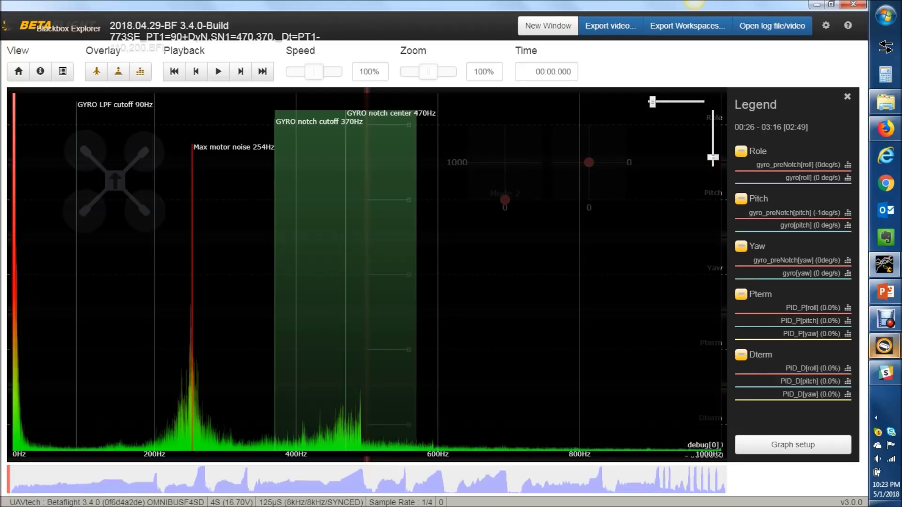
{"action": "left_click", "coordinate": [885, 291]}
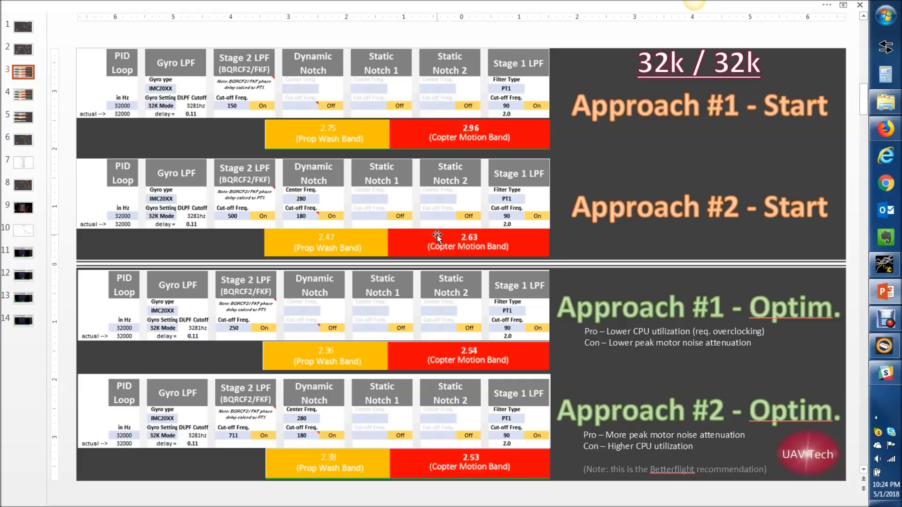
Step: Scroll from slide 3 to slide 4's 8k / 8k Approach #1 vs #2 table
{"action": "scroll", "coordinate": [451, 242], "scroll_direction": "down", "scroll_amount": 1}
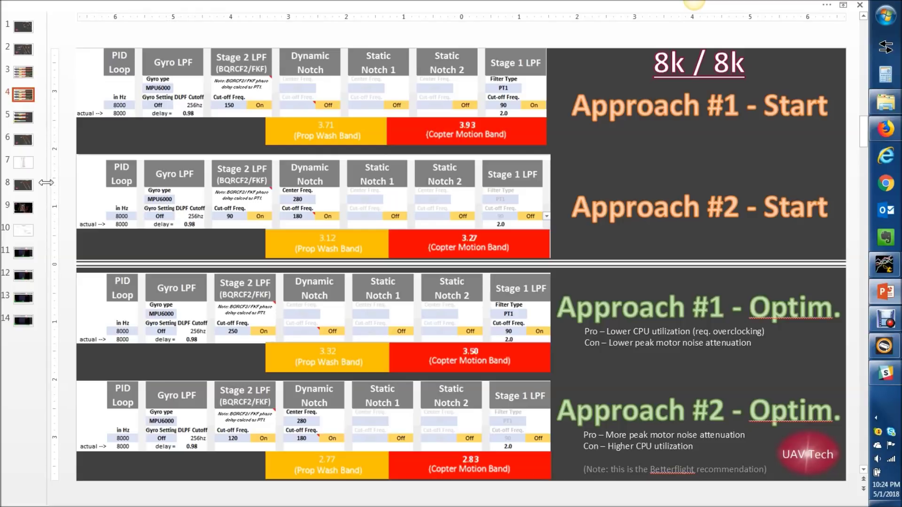
Step: View slide 10's Dynamic Notch Cut Example, revisit slide 2, then show slide 11's Approach 1 Noise Sample
{"action": "left_click", "coordinate": [27, 234]}
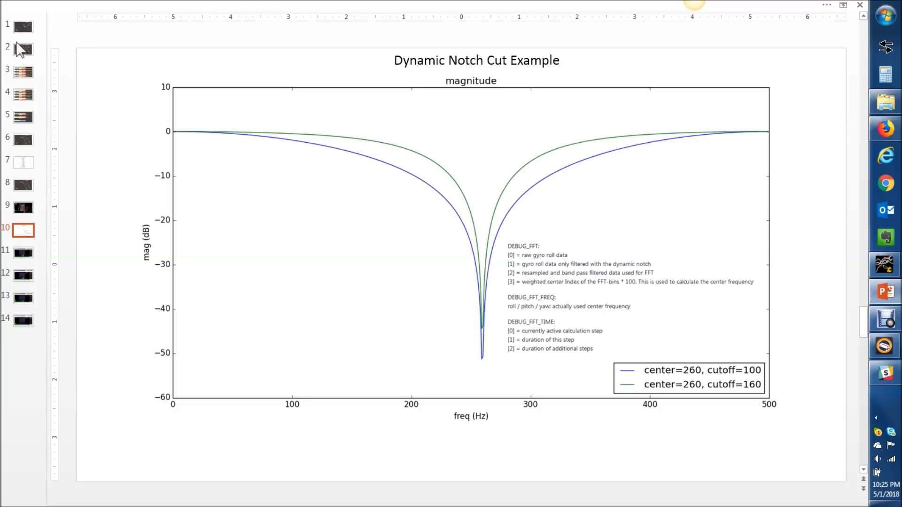
{"action": "left_click", "coordinate": [22, 60]}
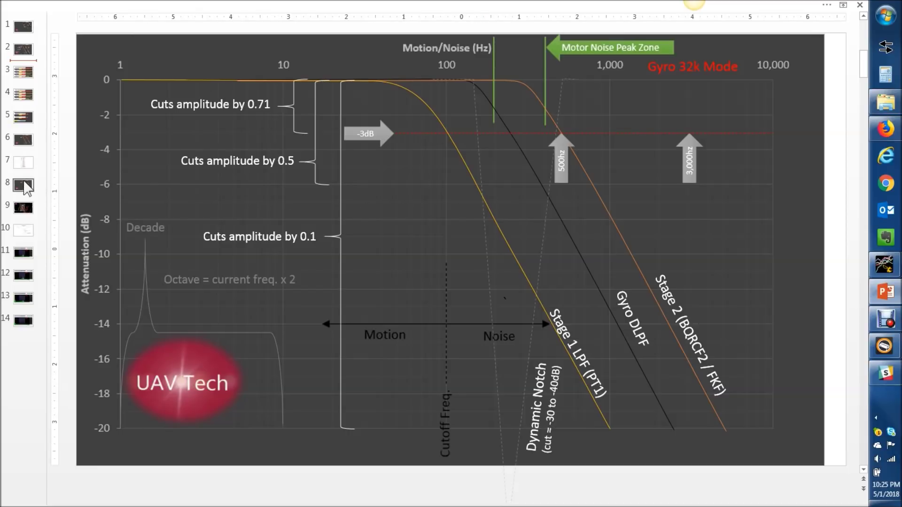
{"action": "left_click", "coordinate": [24, 229]}
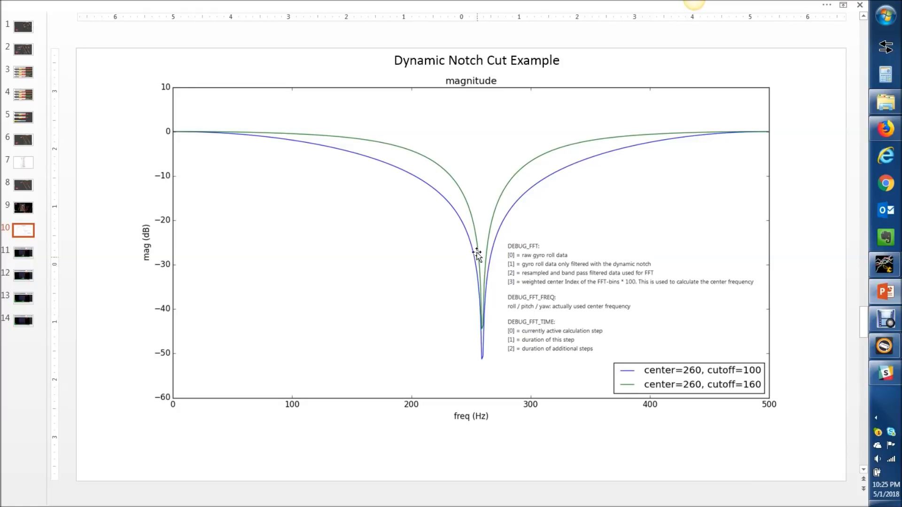
{"action": "left_click", "coordinate": [28, 254]}
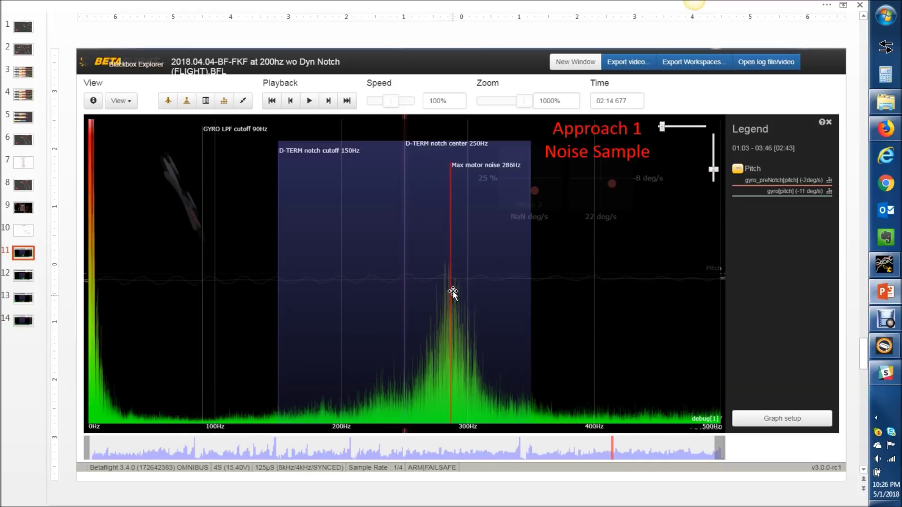
Step: Flip repeatedly between the Approach 1 and Approach 2 noise sample slides, then show slide 13
{"action": "left_click", "coordinate": [23, 276]}
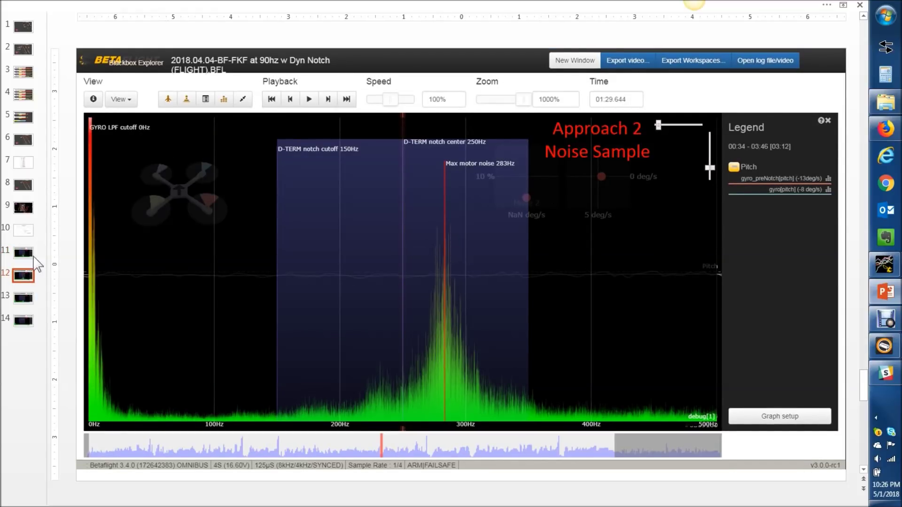
{"action": "left_click", "coordinate": [20, 257]}
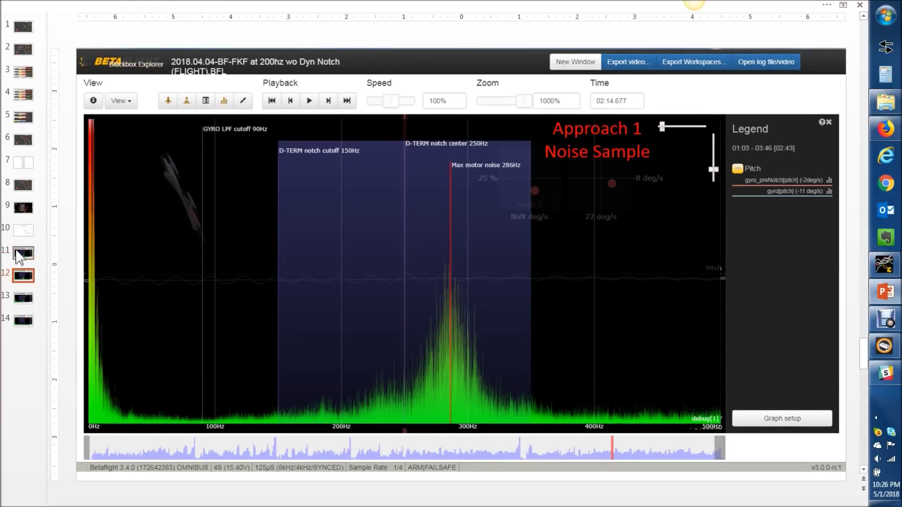
{"action": "left_click", "coordinate": [21, 275]}
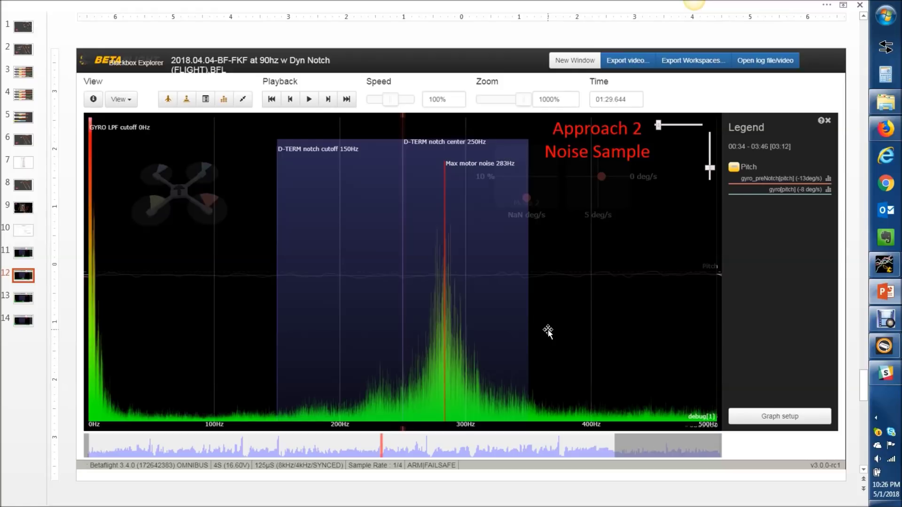
{"action": "key", "text": "Up"}
{"action": "key", "text": "Down"}
{"action": "key", "text": "Up"}
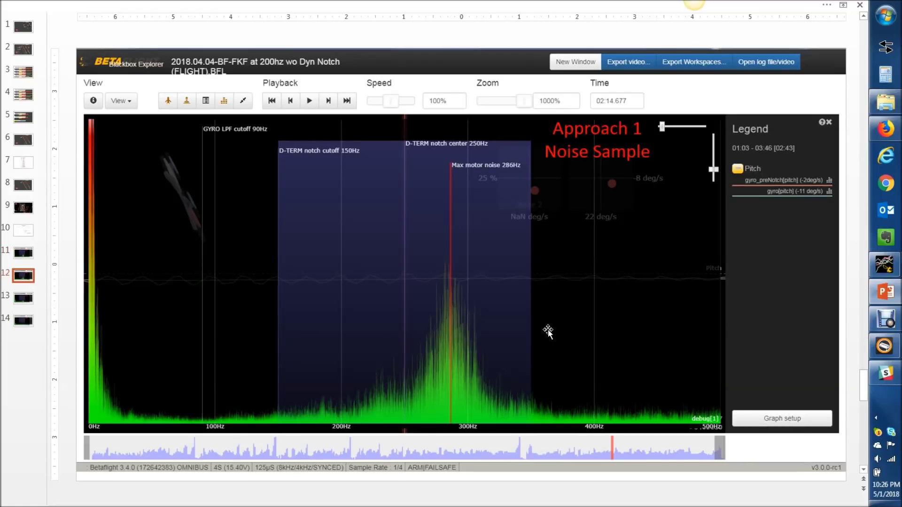
{"action": "key", "text": "Down"}
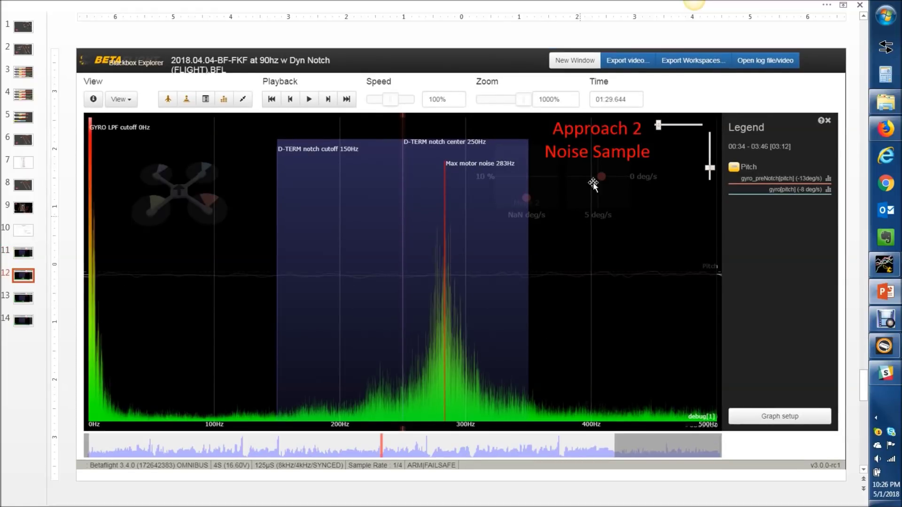
{"action": "key", "text": "Up"}
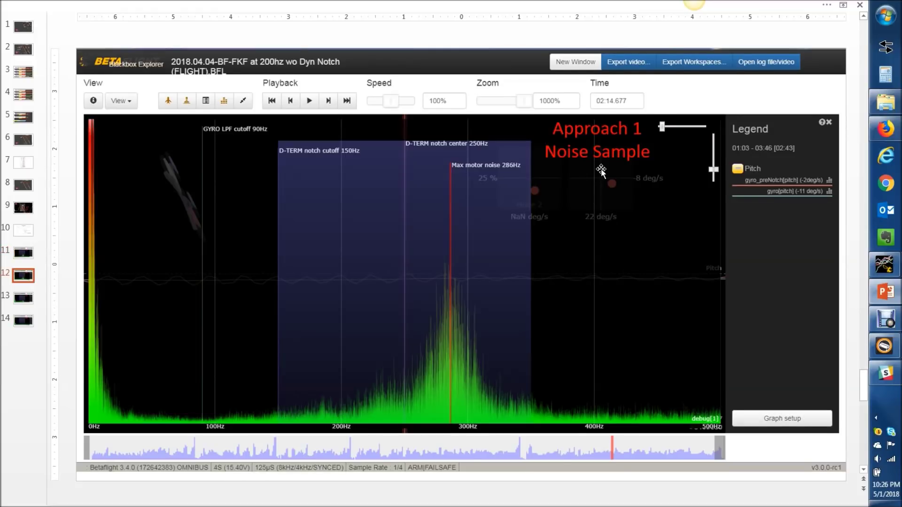
{"action": "key", "text": "Down"}
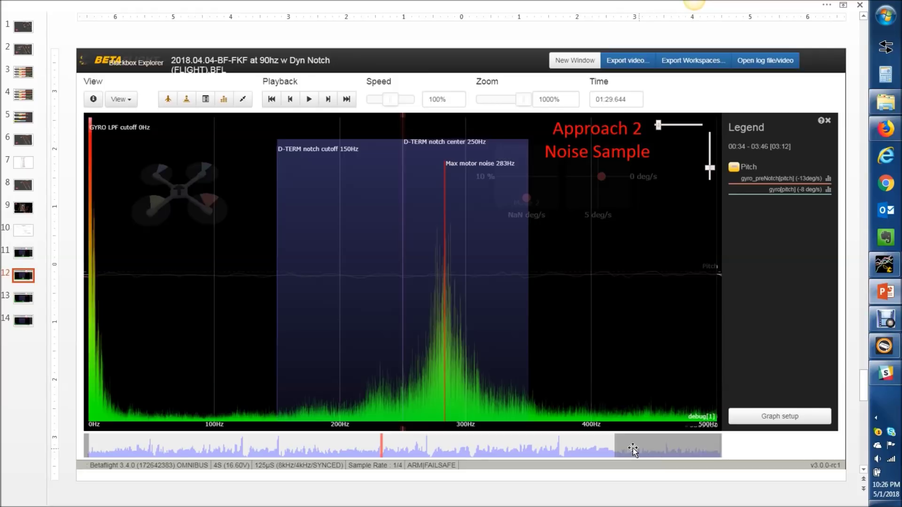
{"action": "key", "text": "Up"}
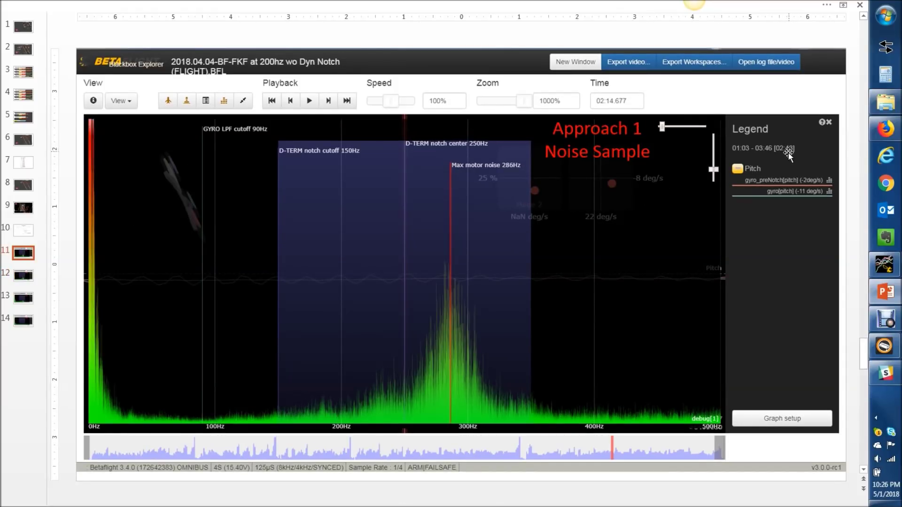
{"action": "left_click", "coordinate": [29, 301]}
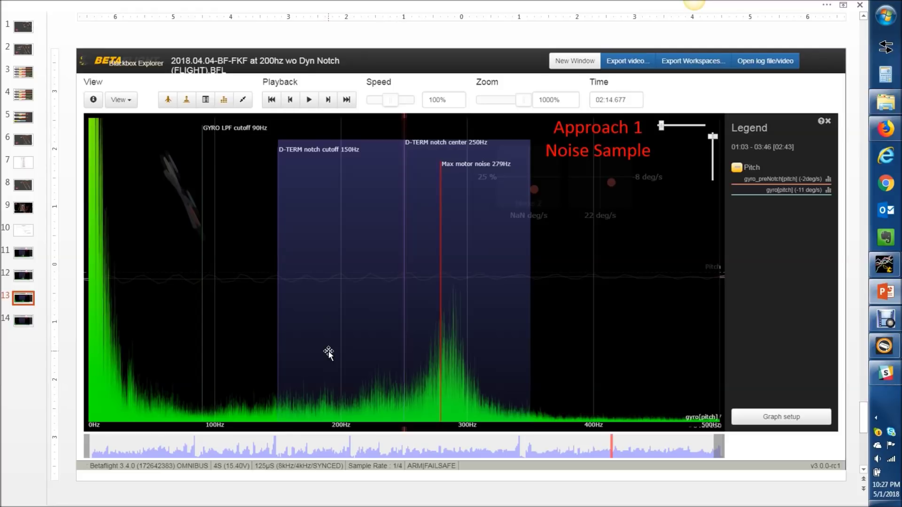
Step: Advance to slide 14, then bring the notch4 flight log's Blackbox Explorer window forward
{"action": "scroll", "coordinate": [328, 353], "scroll_direction": "down", "scroll_amount": 1}
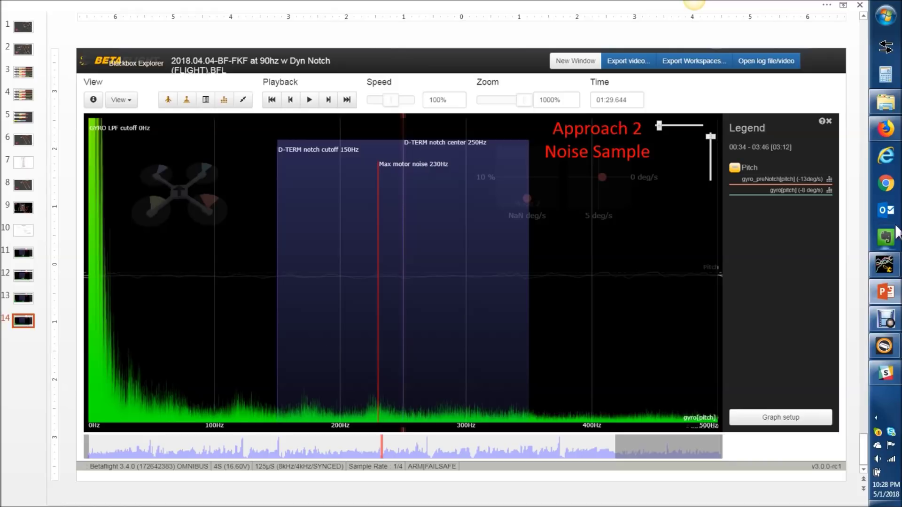
{"action": "mouse_move", "coordinate": [885, 294]}
{"action": "mouse_move", "coordinate": [886, 264]}
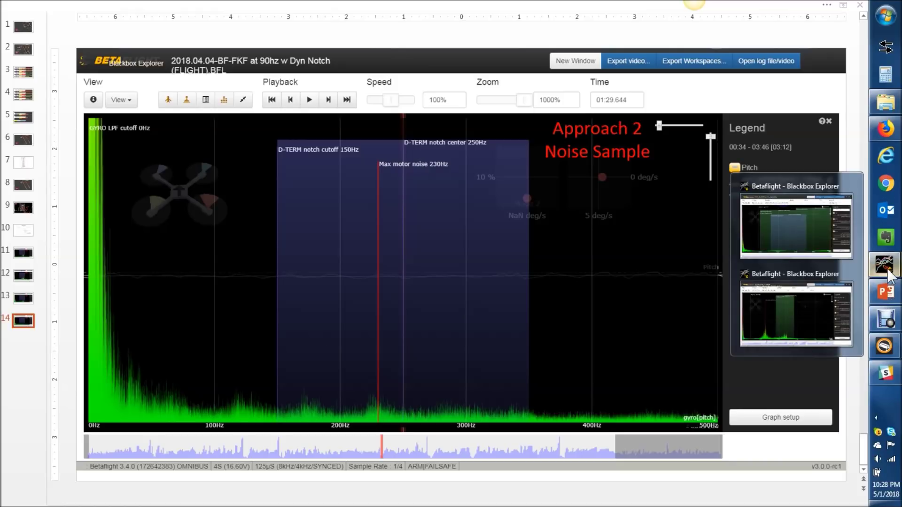
{"action": "left_click", "coordinate": [825, 253]}
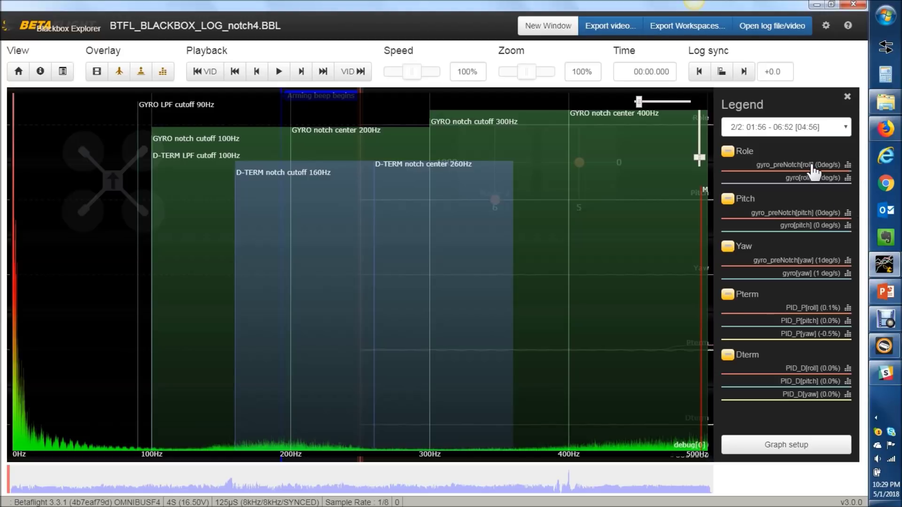
Step: Display the pitch and then yaw gyro_preNotch spectra, switching back to pitch afterward
{"action": "left_click", "coordinate": [848, 214]}
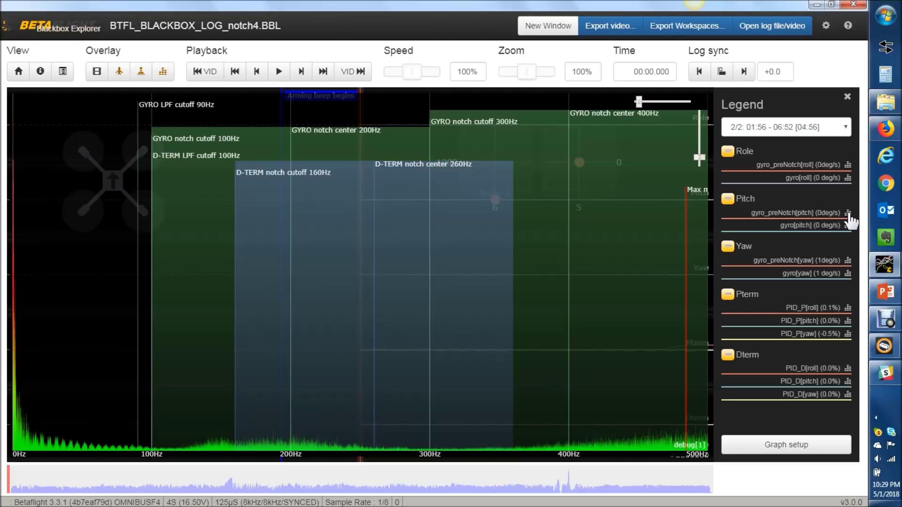
{"action": "left_click", "coordinate": [848, 261]}
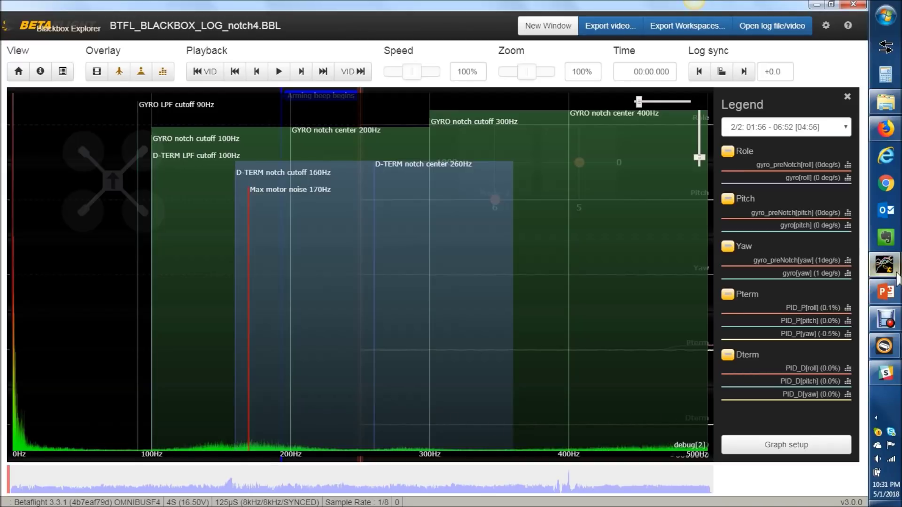
{"action": "left_click", "coordinate": [849, 214]}
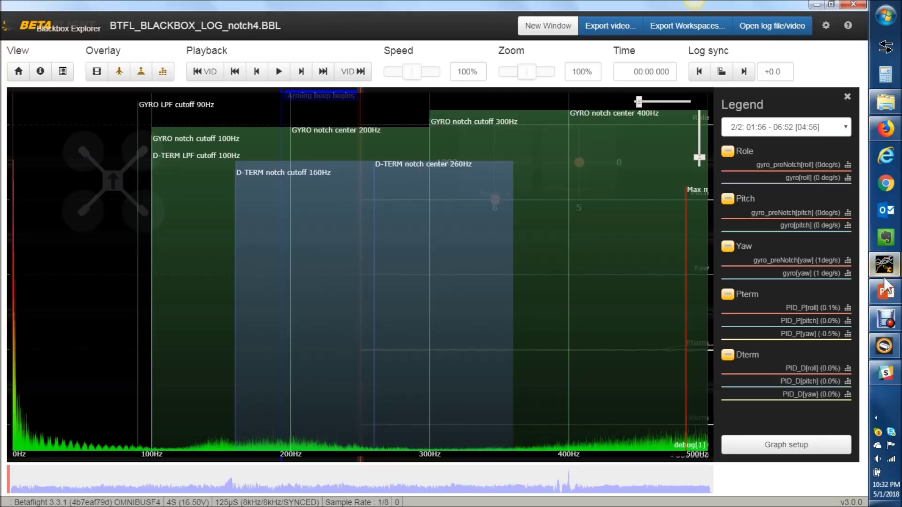
Step: Bring the other 2018.04.29 log forward and compare its pitch and roll gyro_preNotch spectra
{"action": "mouse_move", "coordinate": [884, 279]}
{"action": "left_click", "coordinate": [825, 323]}
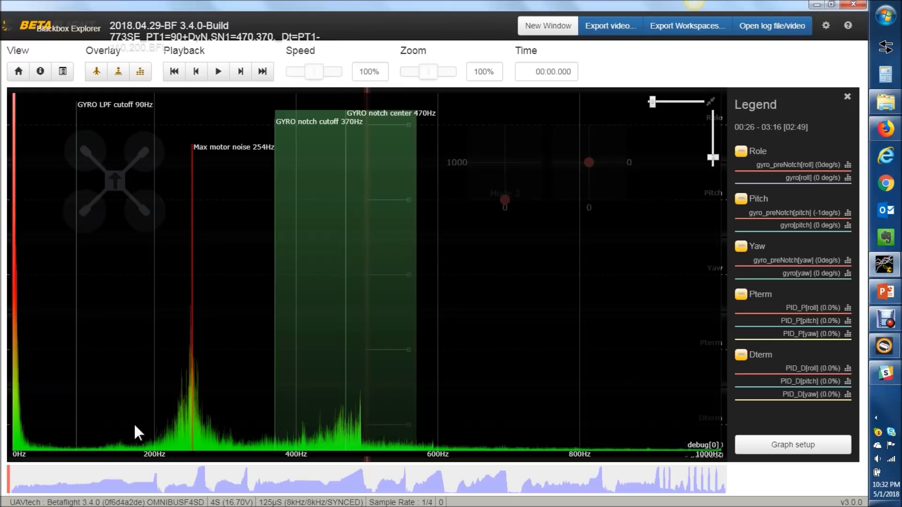
{"action": "left_click", "coordinate": [849, 215]}
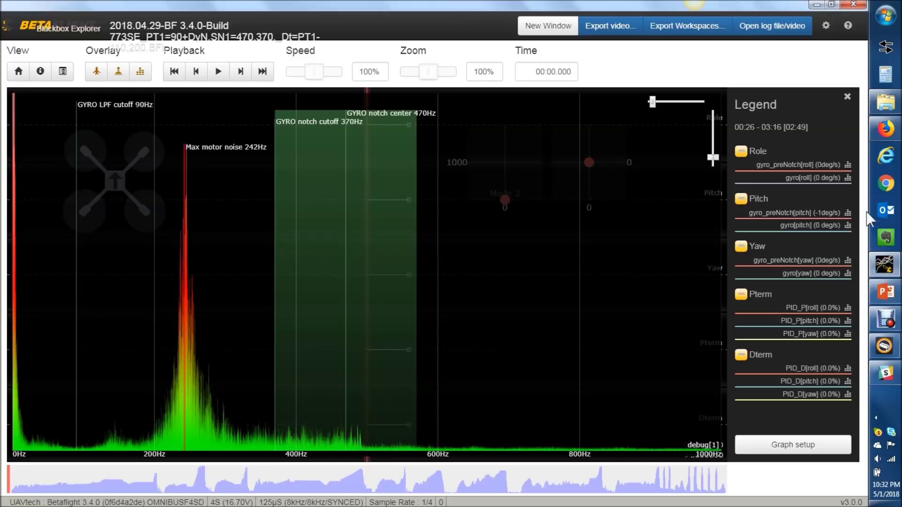
{"action": "left_click", "coordinate": [849, 166]}
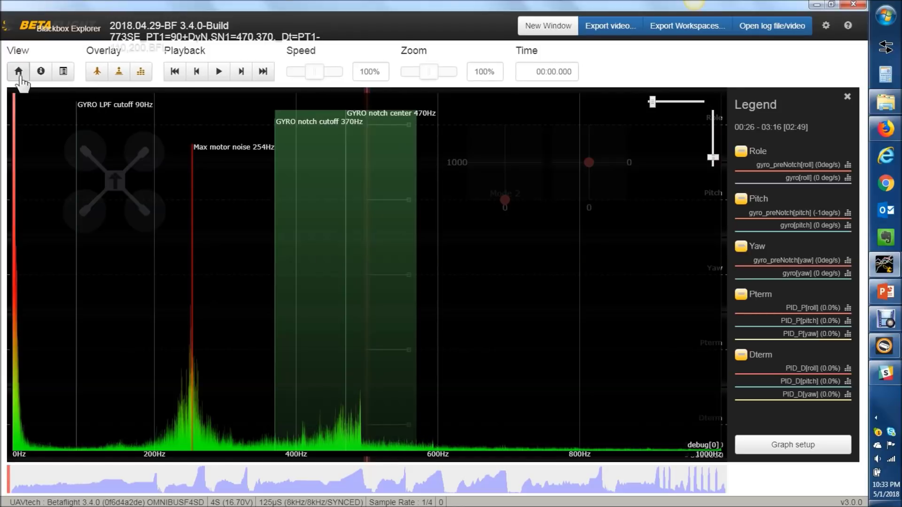
Step: Open the Log Header Information dialog and scroll through its PID, rate, motor and filter settings
{"action": "left_click", "coordinate": [40, 71]}
{"action": "scroll", "coordinate": [601, 371], "scroll_direction": "down", "scroll_amount": 15}
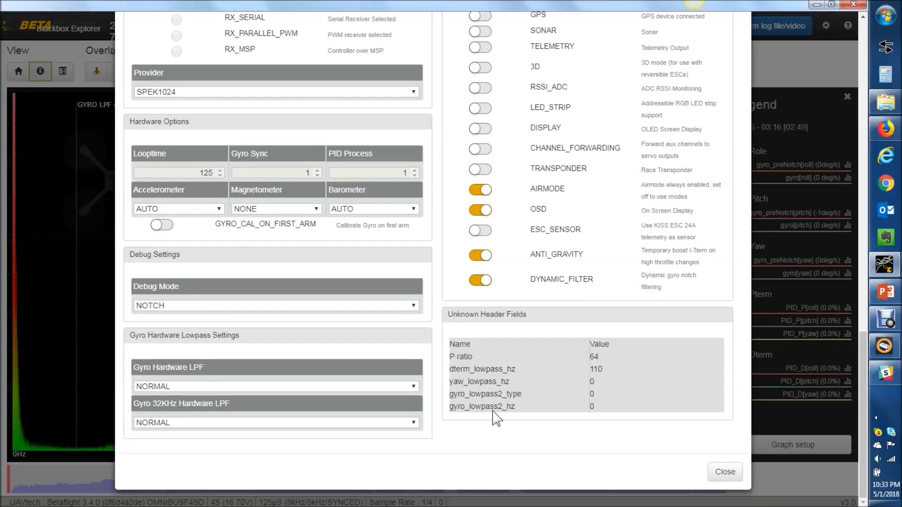
{"action": "scroll", "coordinate": [494, 411], "scroll_direction": "up", "scroll_amount": 6}
{"action": "scroll", "coordinate": [494, 410], "scroll_direction": "up", "scroll_amount": 10}
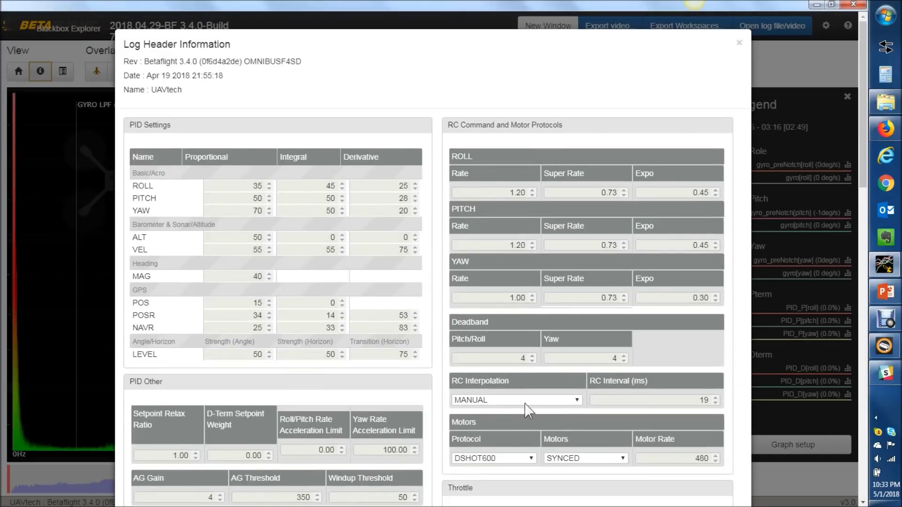